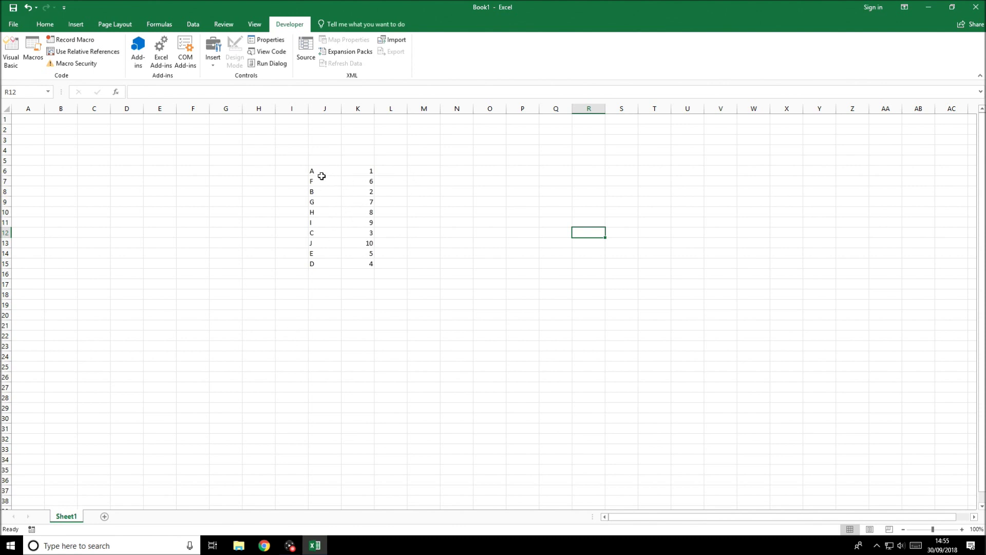
# Add headers 'Letter' in J5 and 'Number' in K5, then select J5:K15.
pyautogui.moveTo(316, 171); pyautogui.dragTo(375, 262)
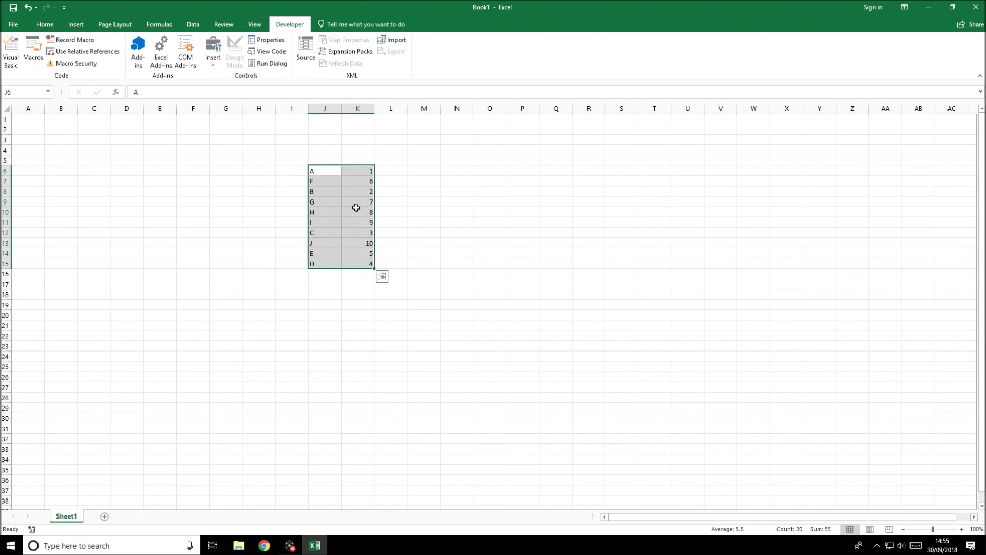
pyautogui.click(324, 161)
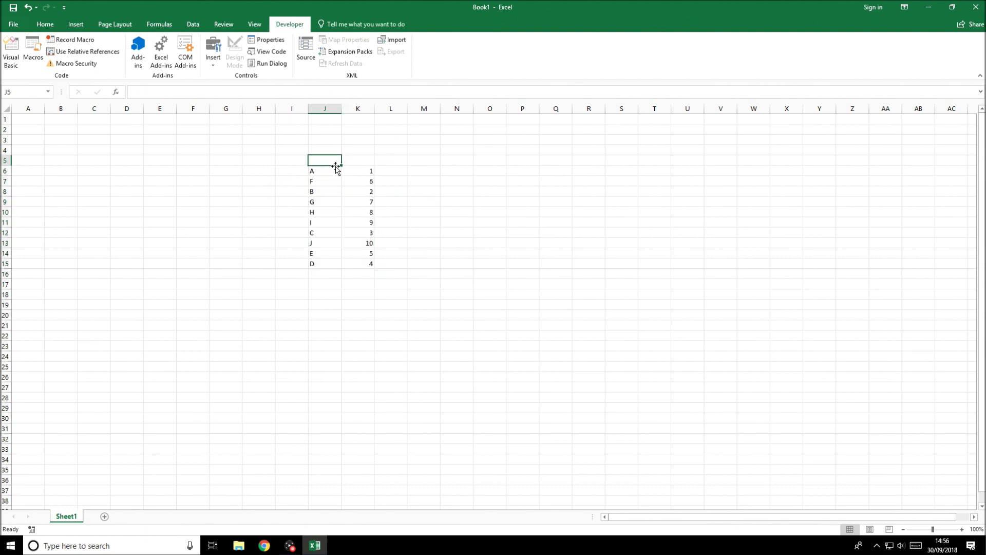
pyautogui.write('Letter')
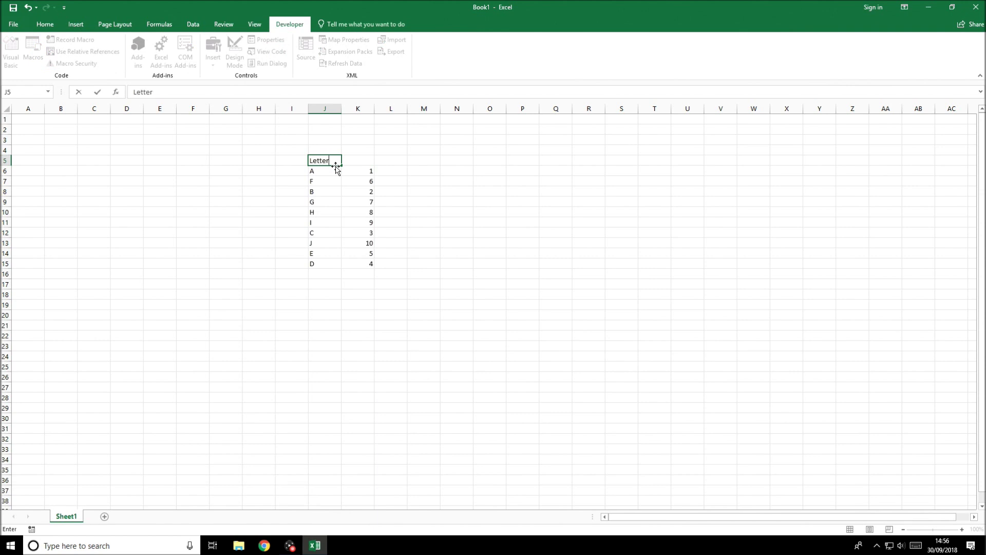
pyautogui.press('Tab')
pyautogui.write('Number')
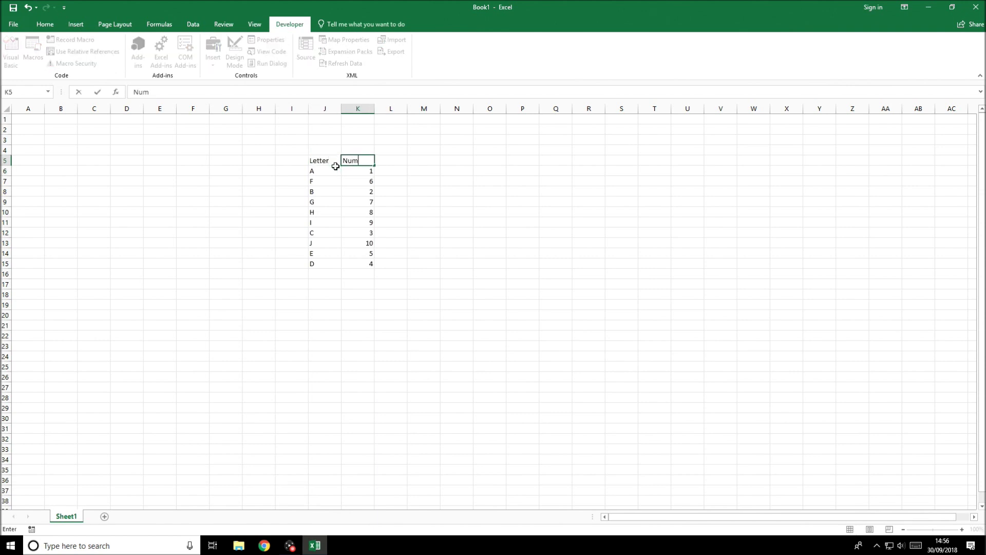
pyautogui.click(386, 171)
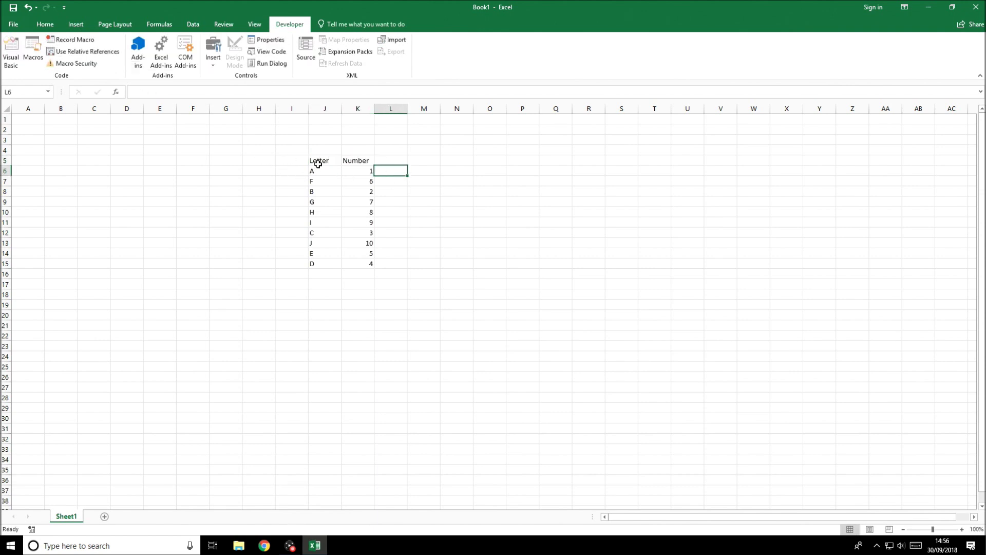
pyautogui.moveTo(326, 159); pyautogui.dragTo(356, 263)
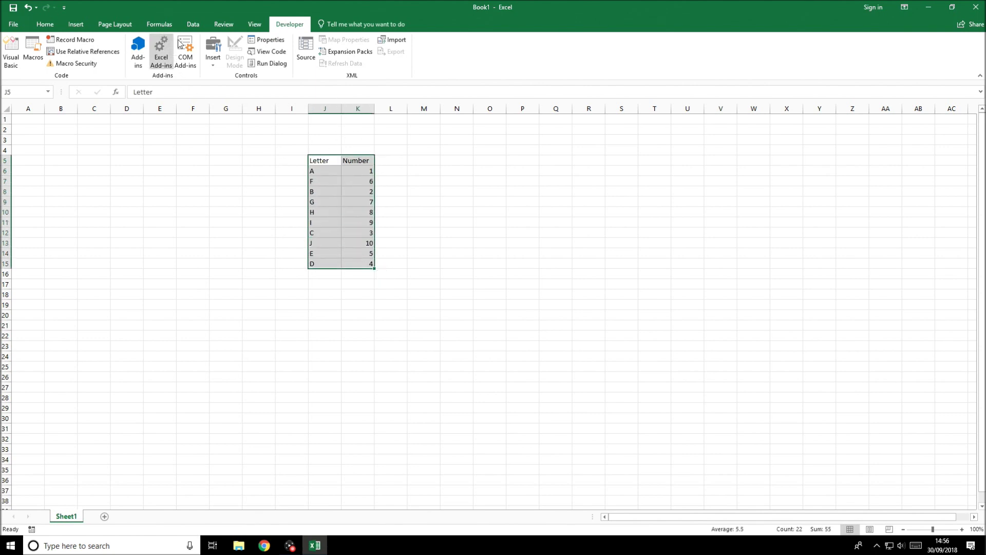
pyautogui.click(196, 25)
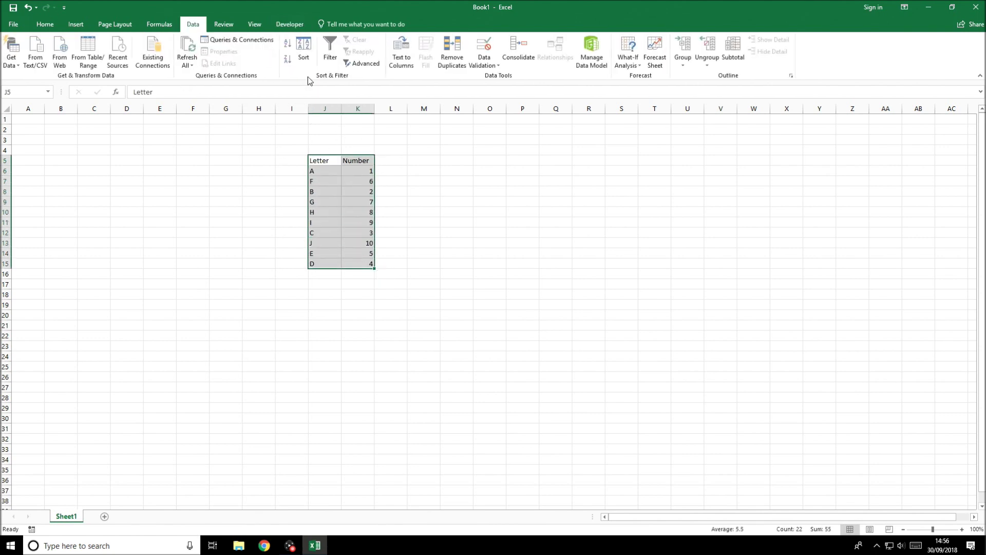
# Open the Sort dialog with 'My data has headers' ticked and move it beside the table.
pyautogui.click(311, 48)
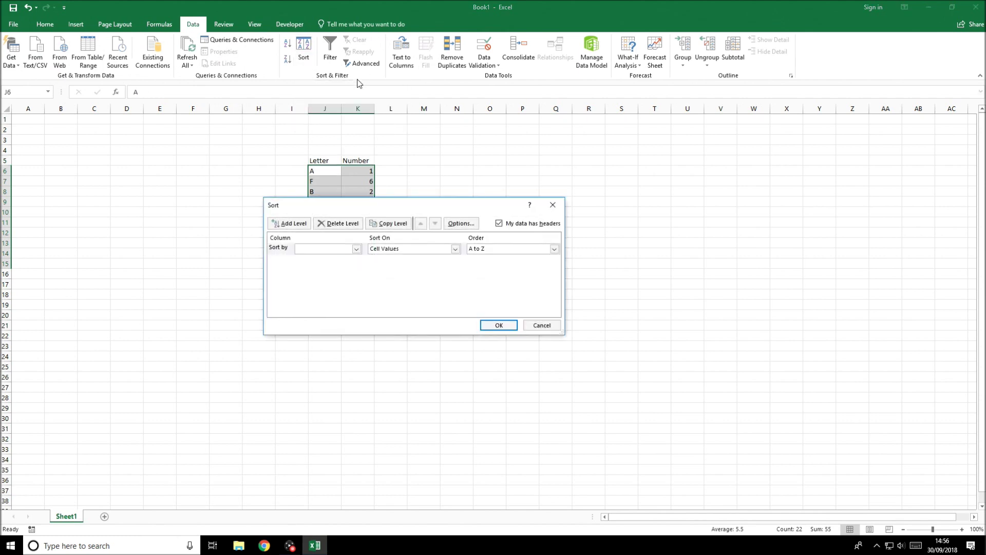
pyautogui.moveTo(419, 208); pyautogui.dragTo(249, 215)
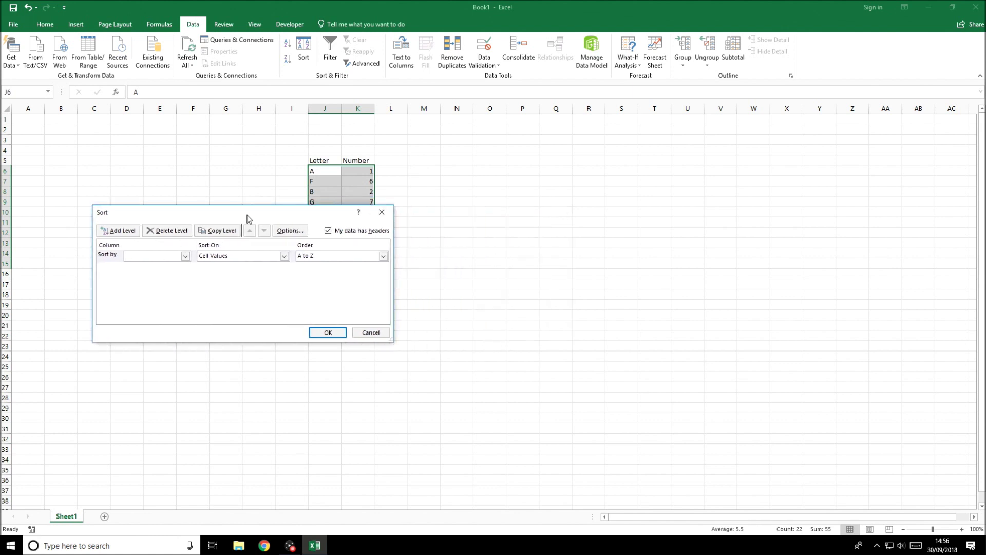
pyautogui.click(328, 231)
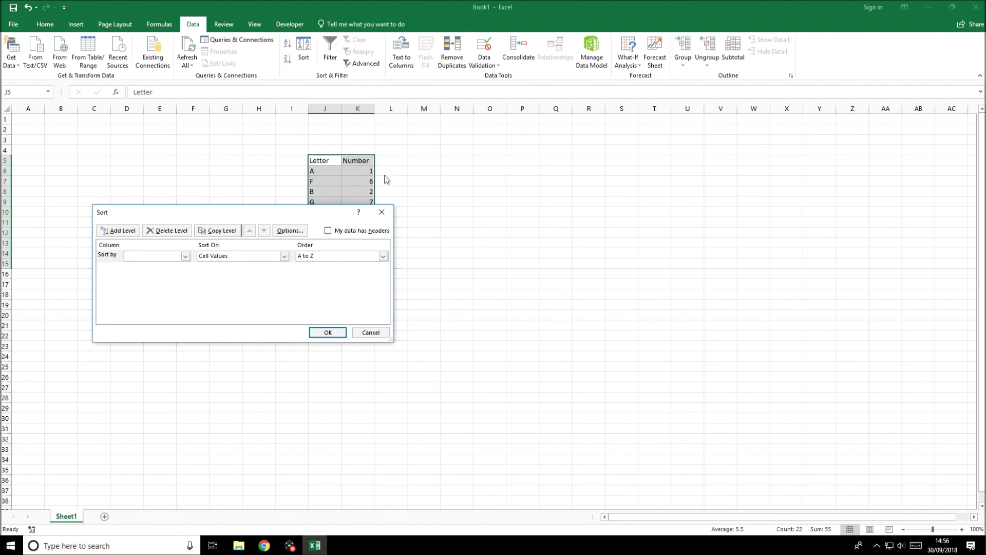
pyautogui.click(351, 232)
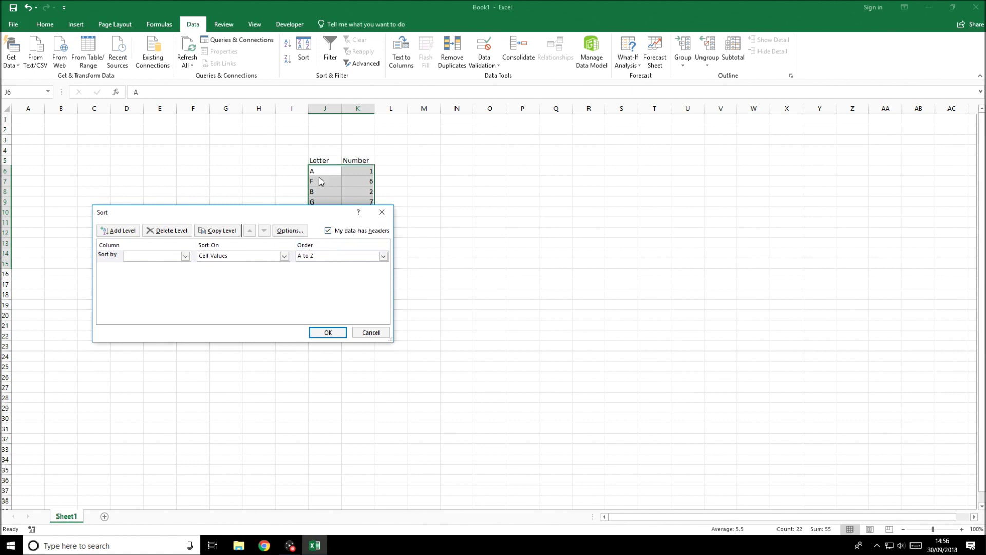
pyautogui.moveTo(304, 216); pyautogui.dragTo(675, 192)
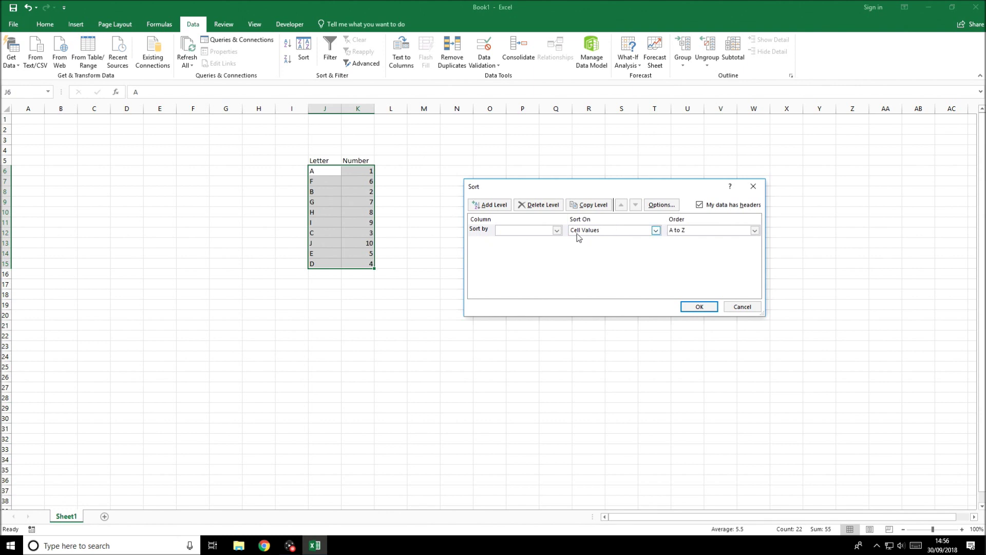
pyautogui.click(557, 231)
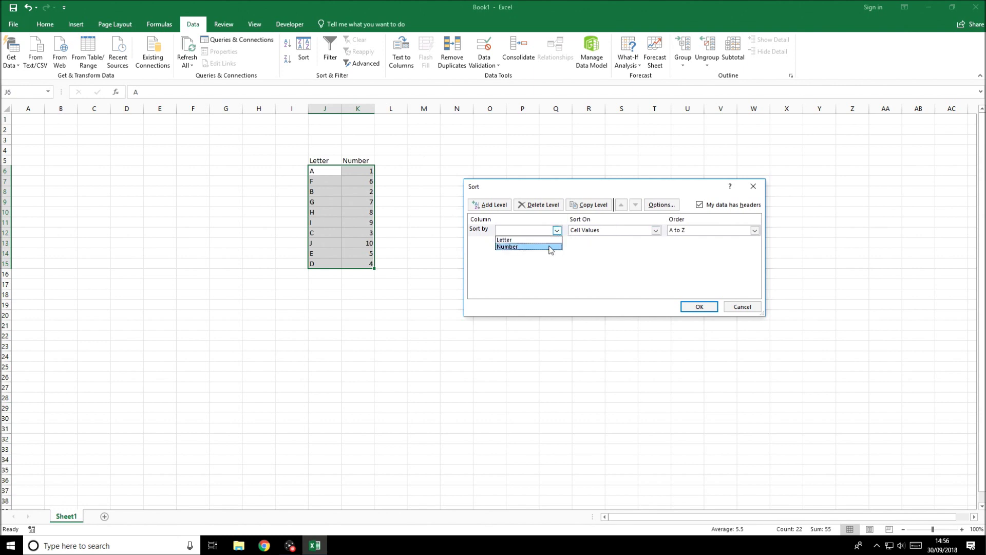
# Confirm 'My data has headers' is ticked and move the Sort dialog nearer the table.
pyautogui.click(701, 205)
pyautogui.click(565, 235)
pyautogui.click(557, 231)
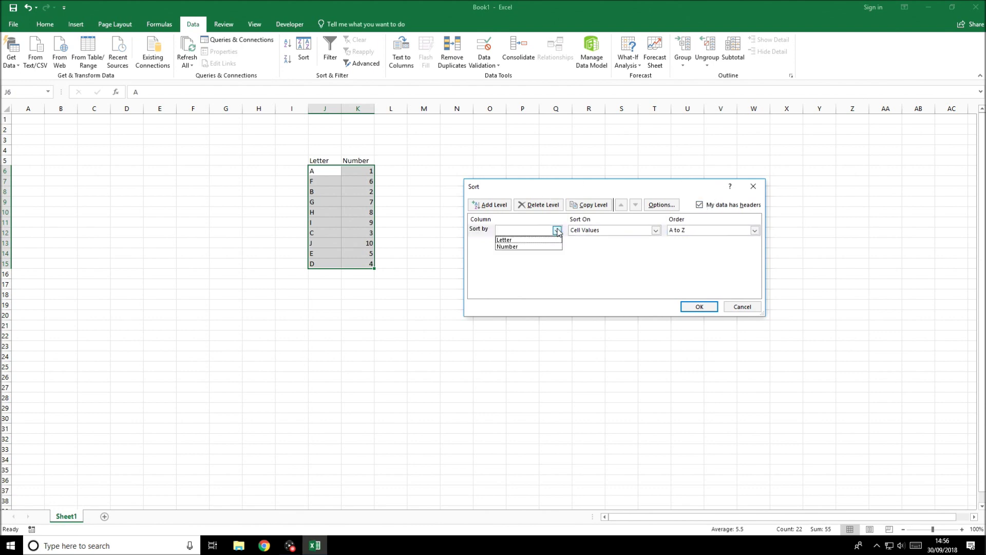
pyautogui.click(698, 205)
pyautogui.click(698, 206)
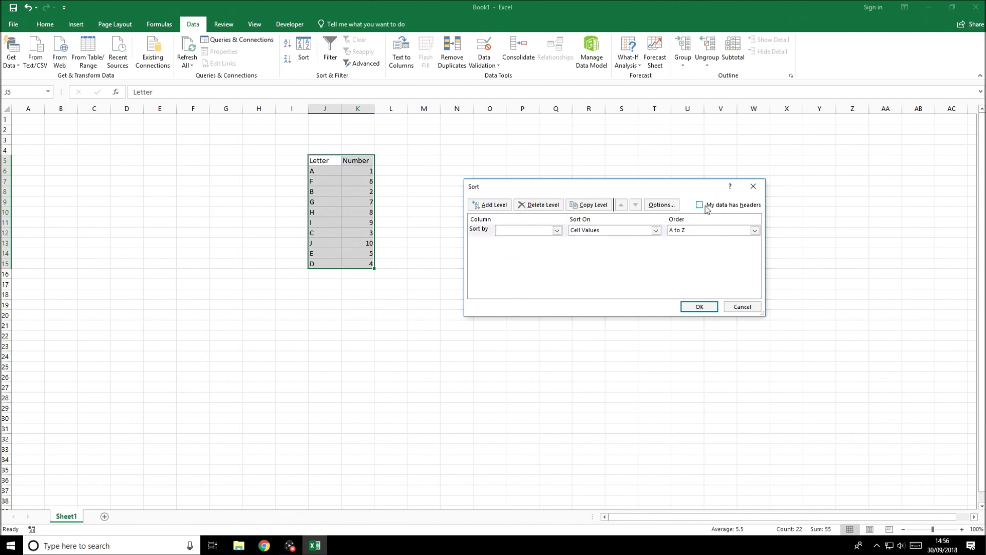
pyautogui.click(559, 231)
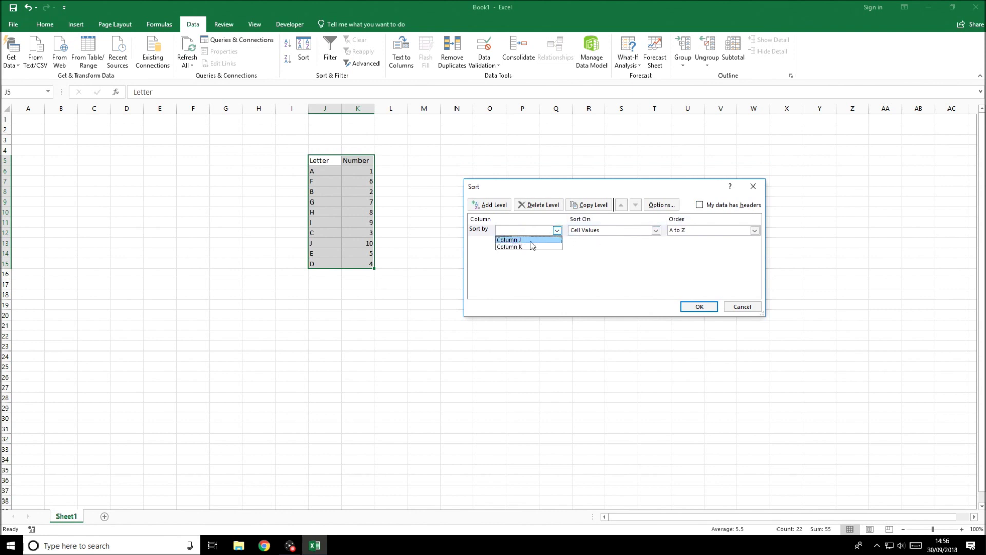
pyautogui.click(714, 204)
pyautogui.click(698, 205)
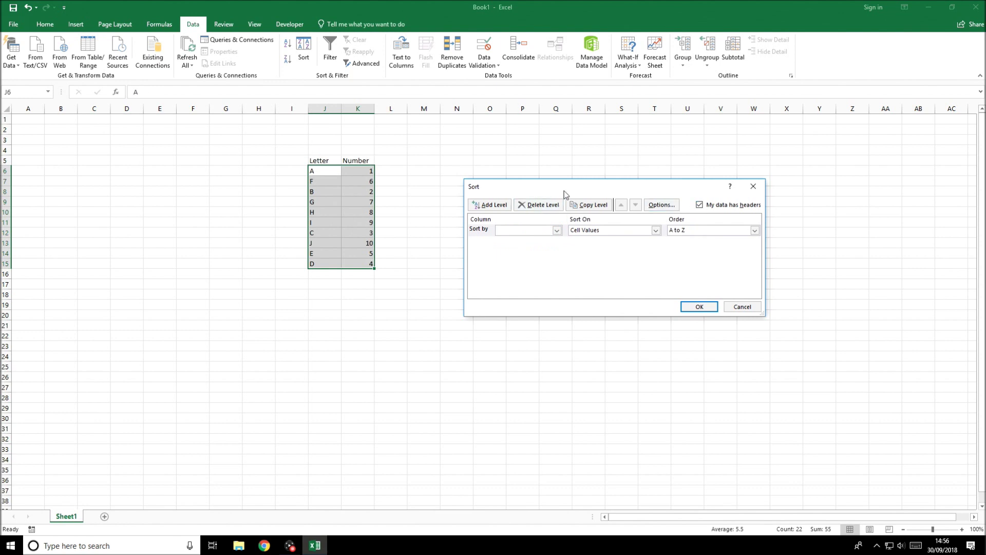
pyautogui.moveTo(566, 193); pyautogui.dragTo(515, 150)
# Sort the table by Letter on cell values, A to Z.
pyautogui.click(508, 187)
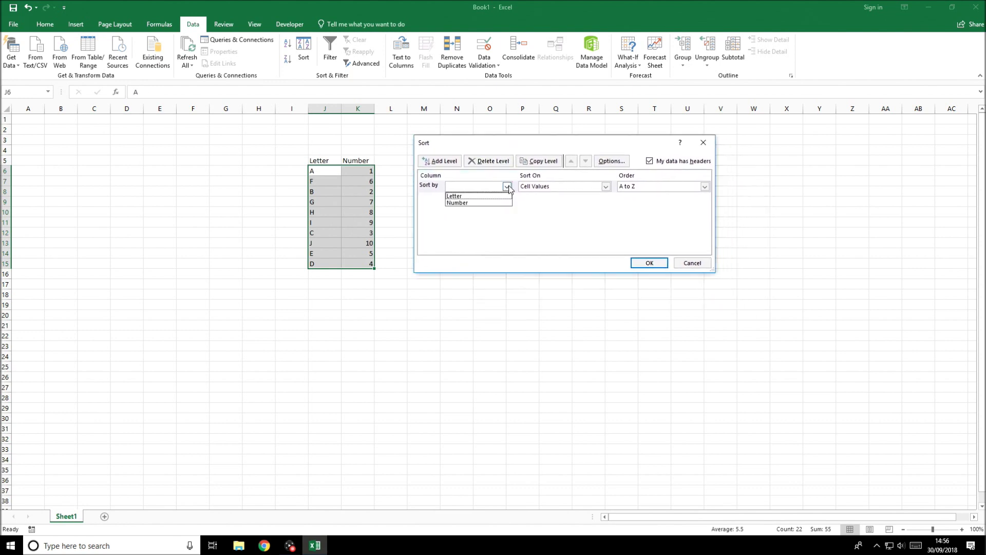
pyautogui.click(486, 197)
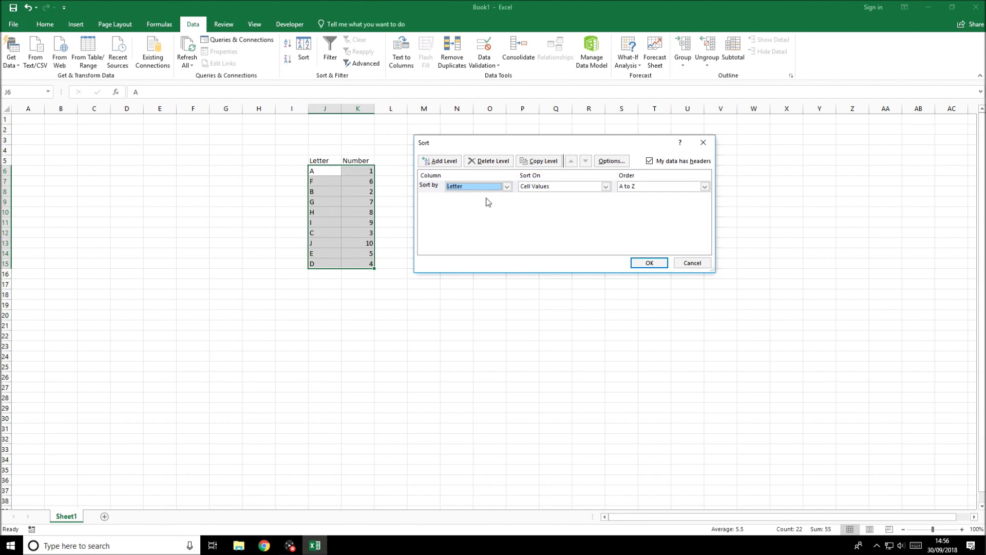
pyautogui.click(584, 188)
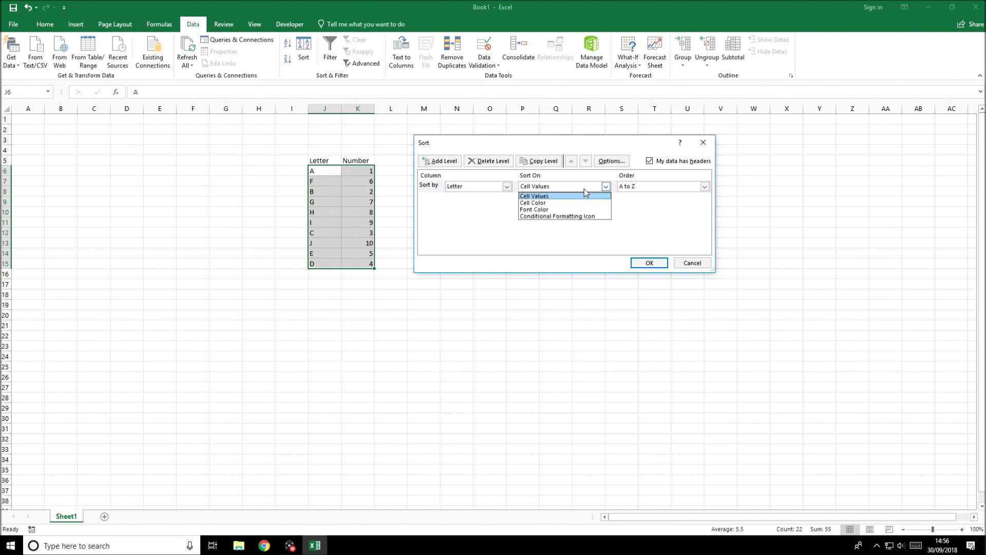
pyautogui.click(543, 196)
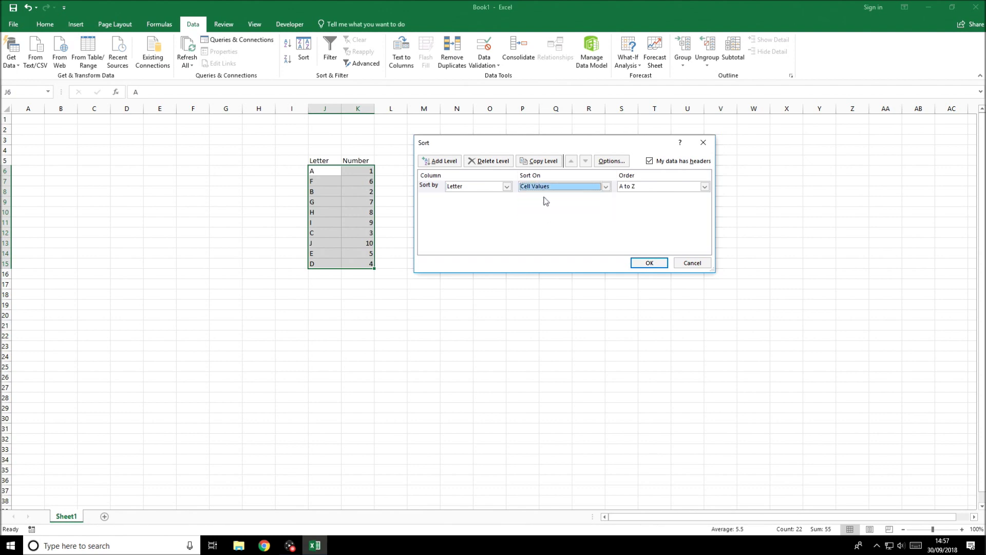
pyautogui.click(655, 191)
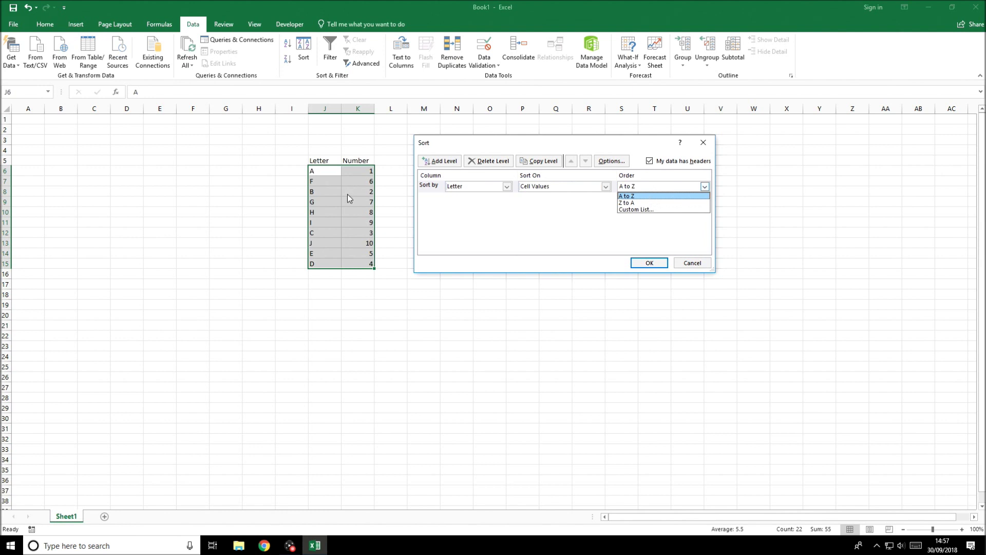
pyautogui.click(636, 196)
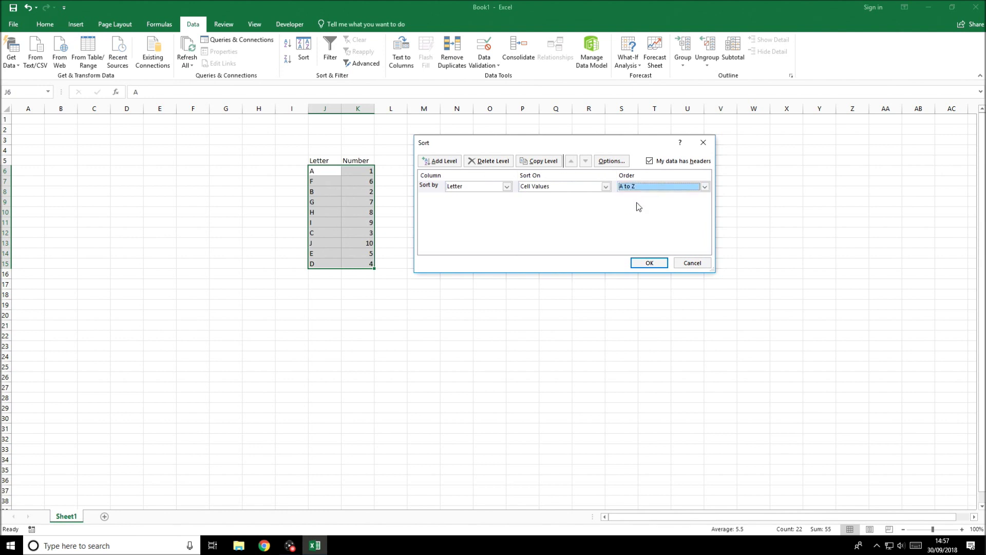
pyautogui.click(647, 263)
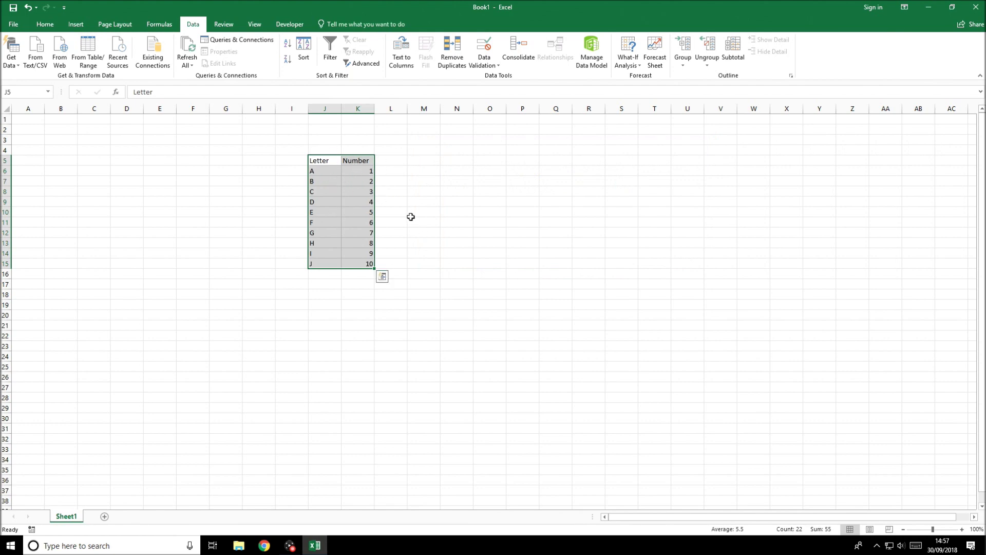
# Undo the A–Z sort and reopen the Sort dialog with headers treated as headers.
pyautogui.hotkey('ctrl', 'z')
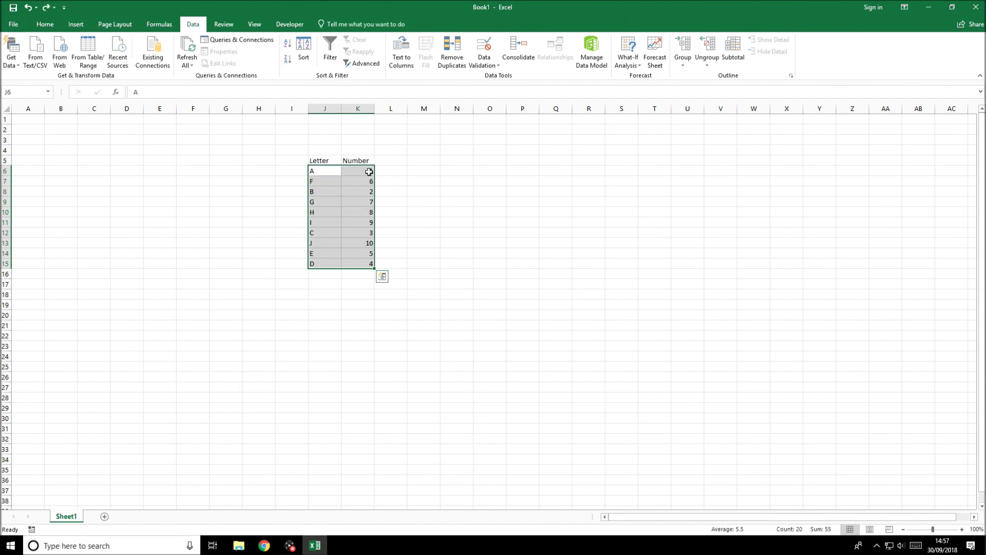
pyautogui.click(297, 55)
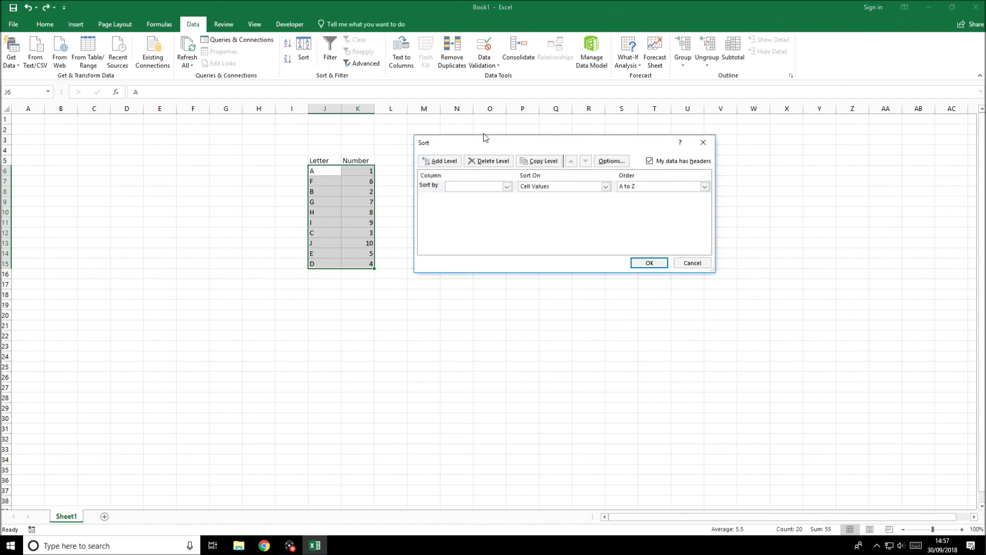
pyautogui.click(659, 163)
pyautogui.click(659, 164)
pyautogui.click(659, 163)
pyautogui.moveTo(641, 147); pyautogui.dragTo(585, 149)
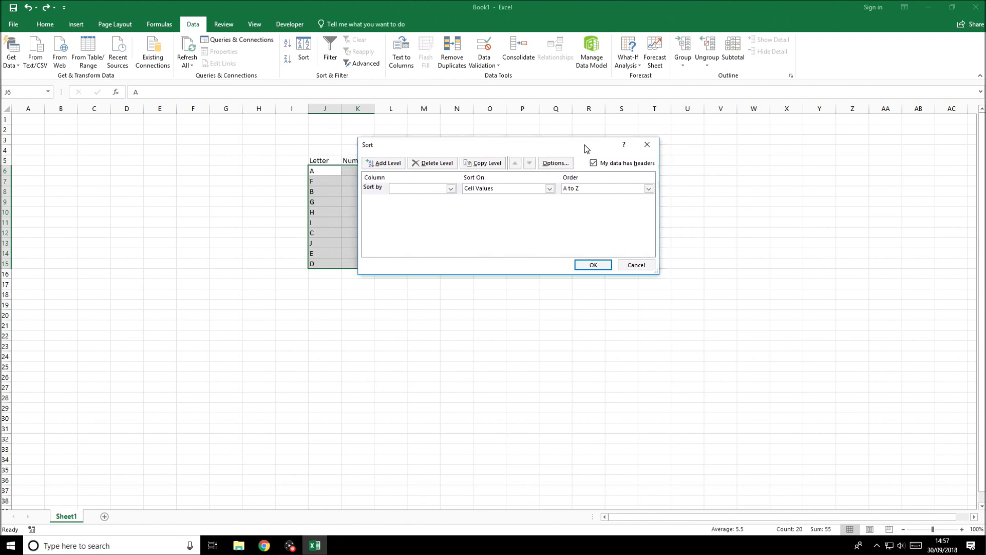
# Sort the table by Number, Largest to Smallest.
pyautogui.click(451, 188)
pyautogui.click(424, 208)
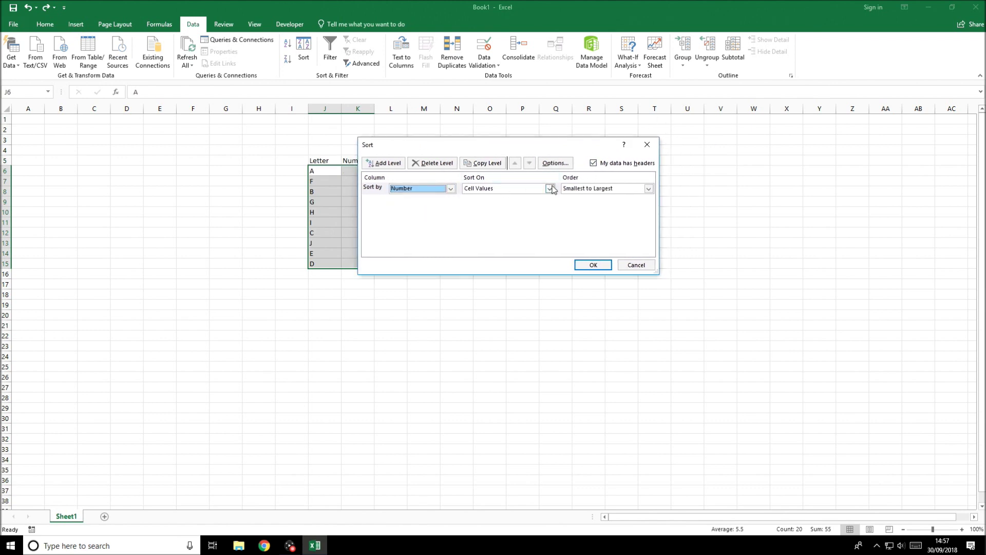
pyautogui.click(615, 189)
pyautogui.click(595, 152)
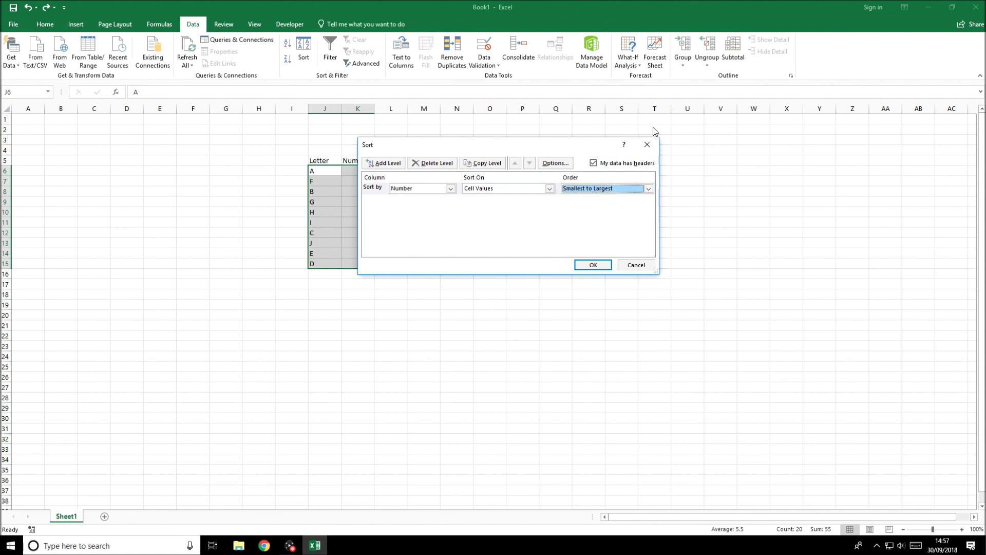
pyautogui.moveTo(588, 151); pyautogui.dragTo(747, 148)
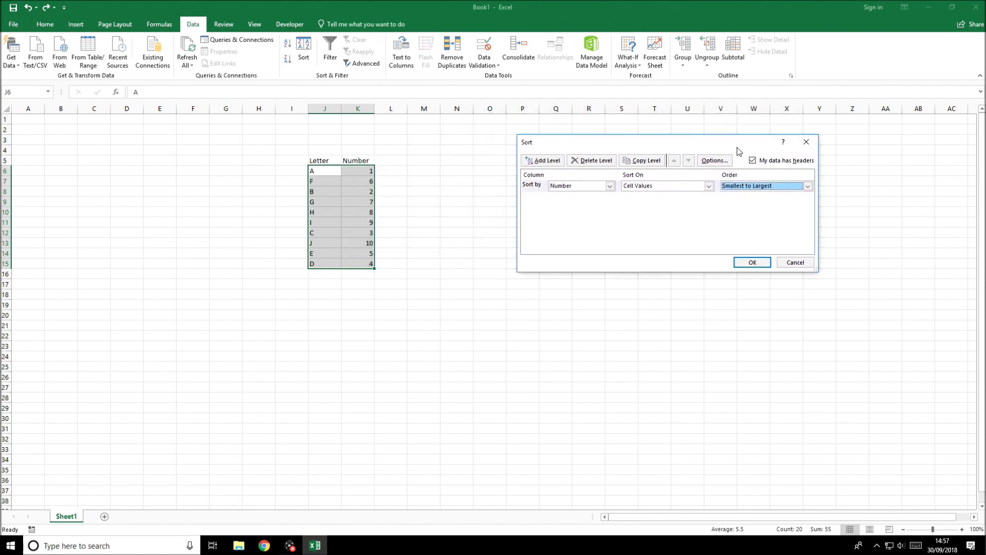
pyautogui.click(764, 187)
pyautogui.click(747, 202)
pyautogui.click(753, 262)
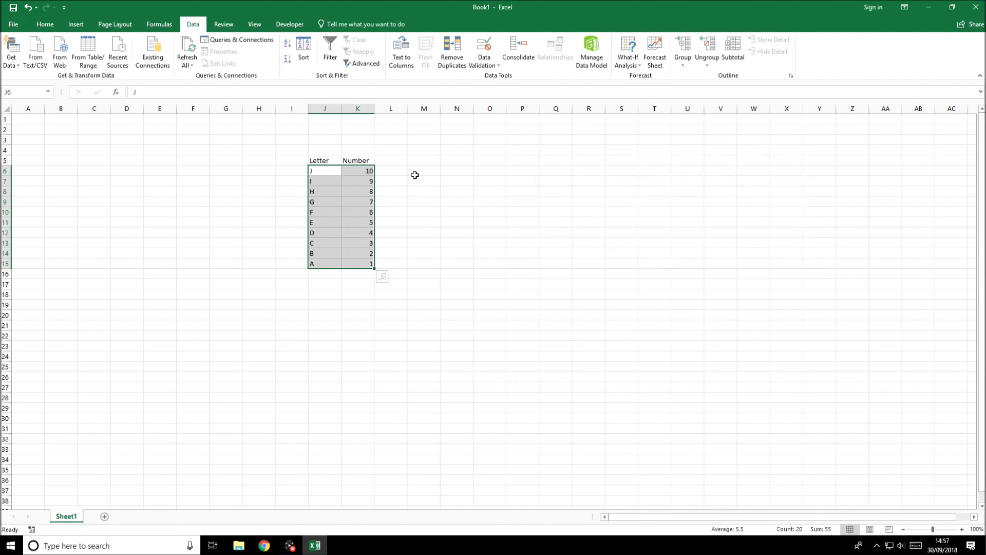
pyautogui.click(418, 200)
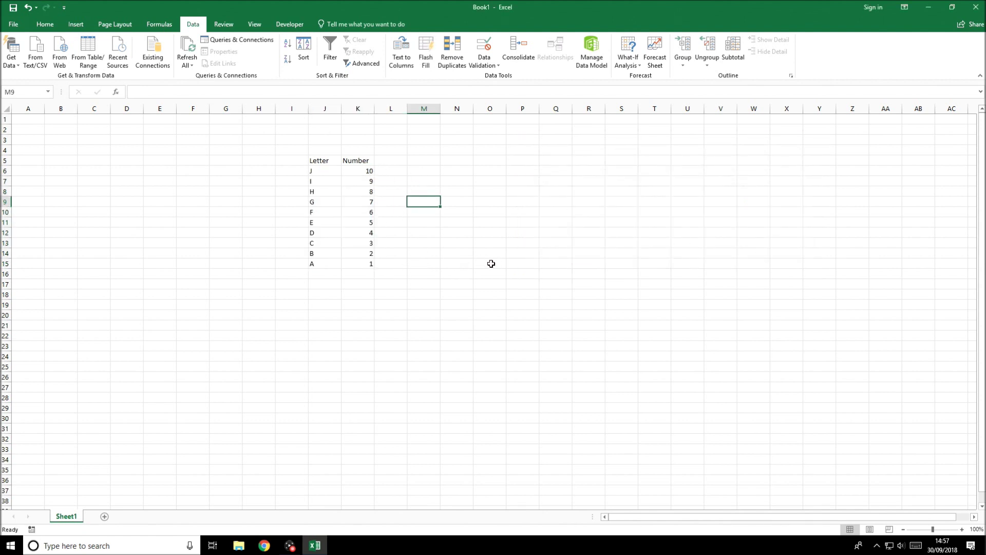